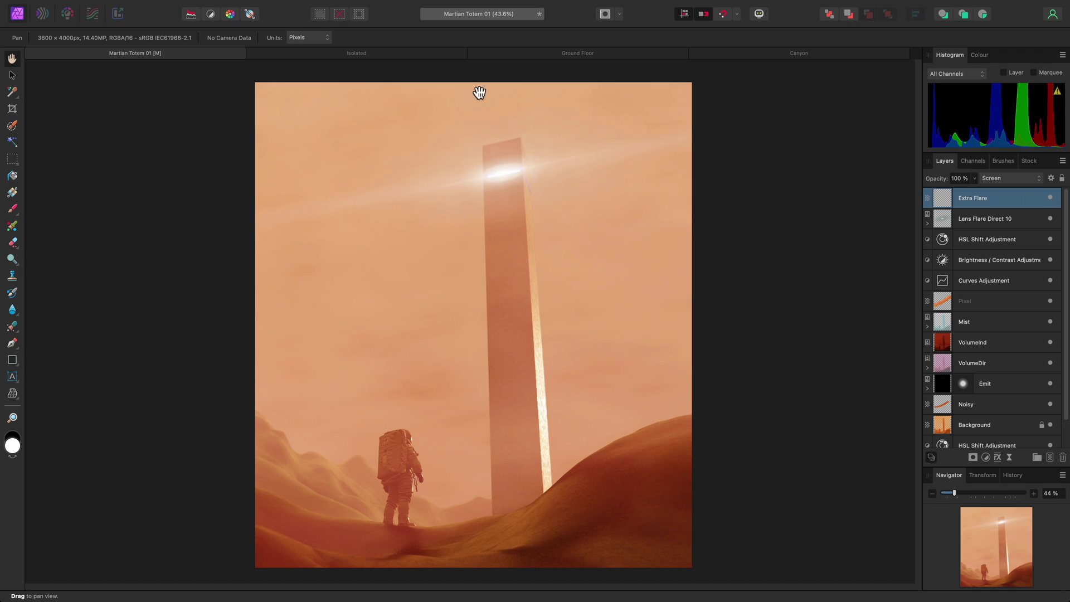
Show the Layer menu's New Adjustment Layer submenu for the Martian Totem render
click(251, 7)
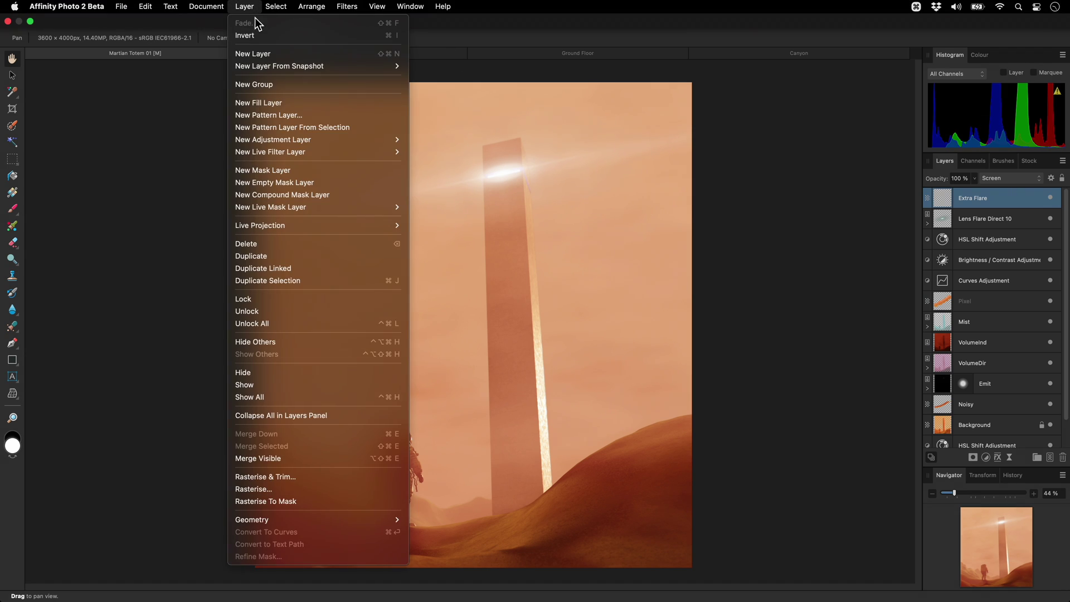
mouse_move(314, 139)
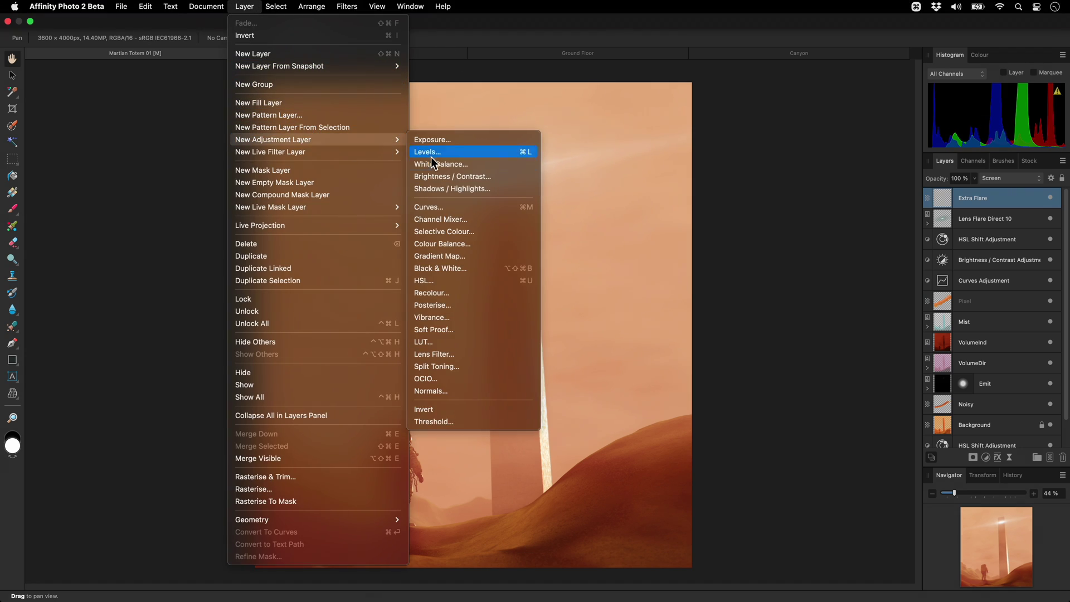
Add a Recolour adjustment set to hue 203.2° and saturation 33%
click(476, 293)
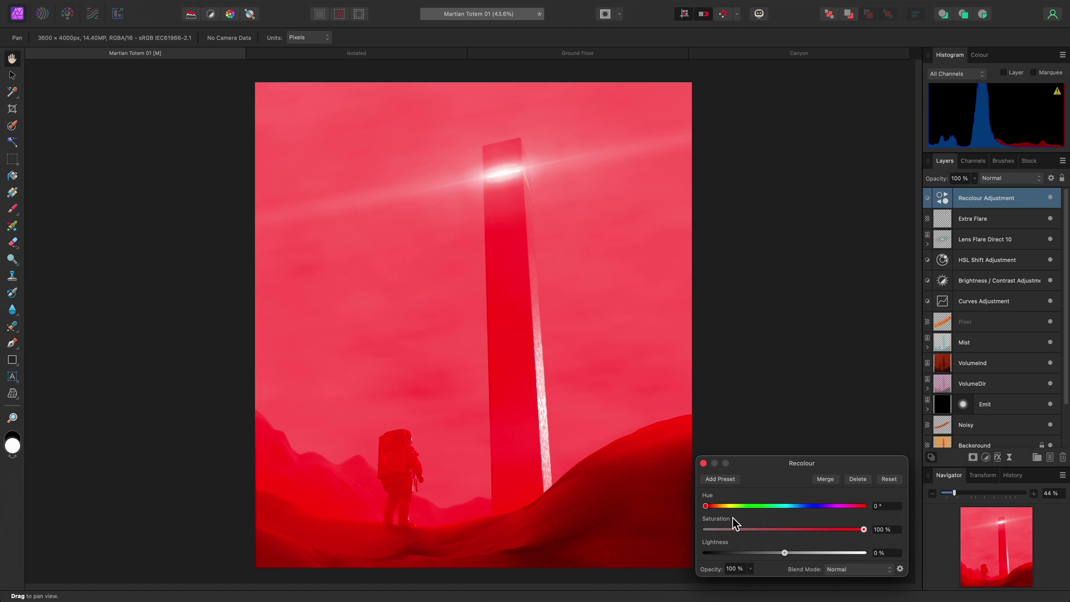
drag(706, 506, 797, 514)
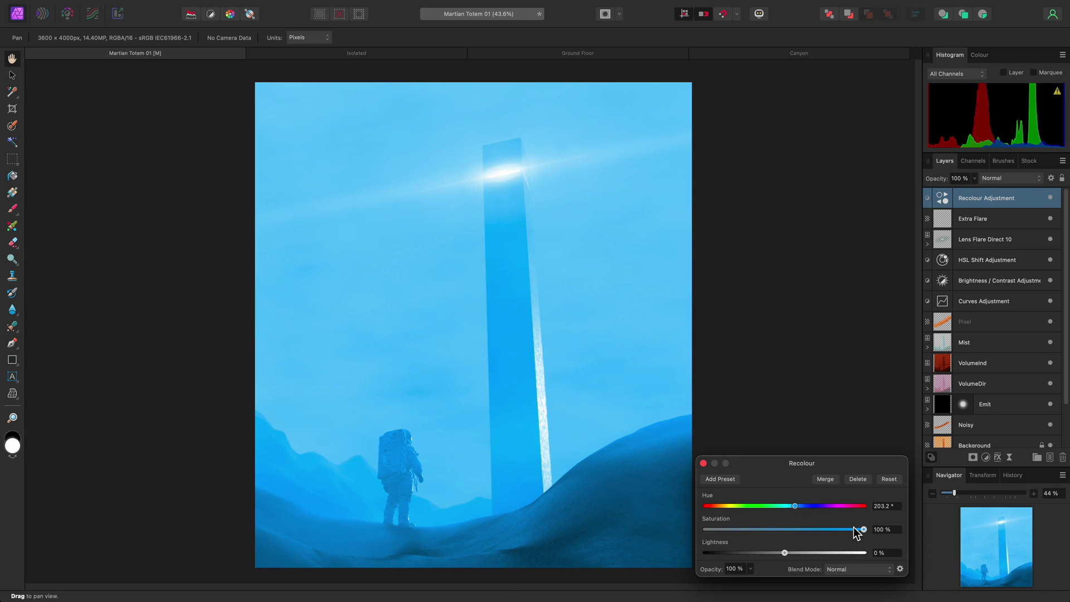
drag(858, 529, 755, 535)
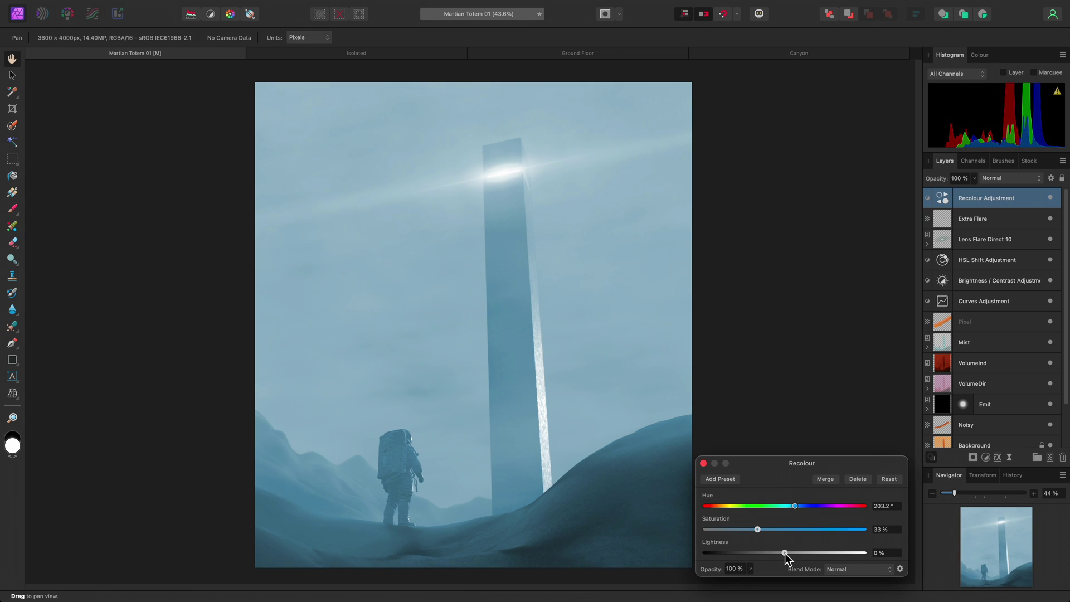
Try the Recolour lightness slider, then reset lightness to 0%
drag(785, 553, 817, 554)
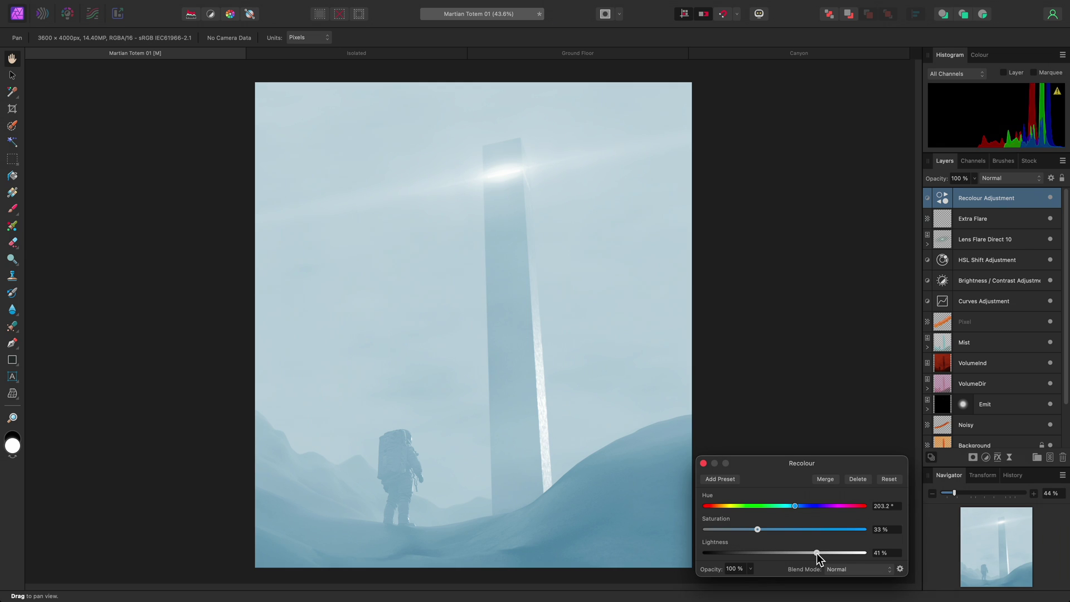
double_click(817, 554)
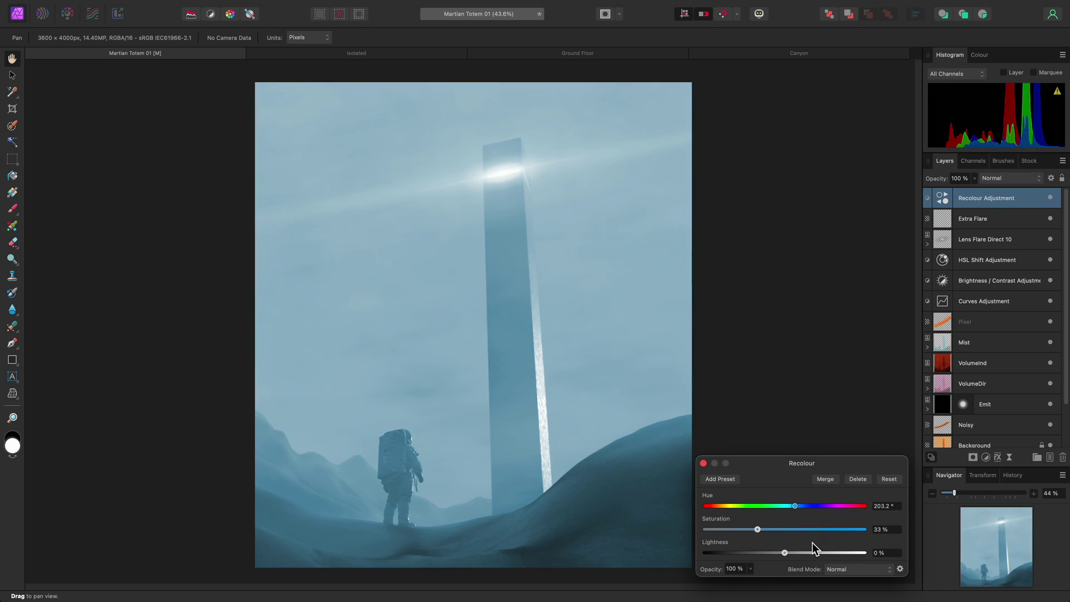
Close the Recolour settings, switch to the Isolated cabin scene and blend View Layer.Mist in Screen
click(703, 463)
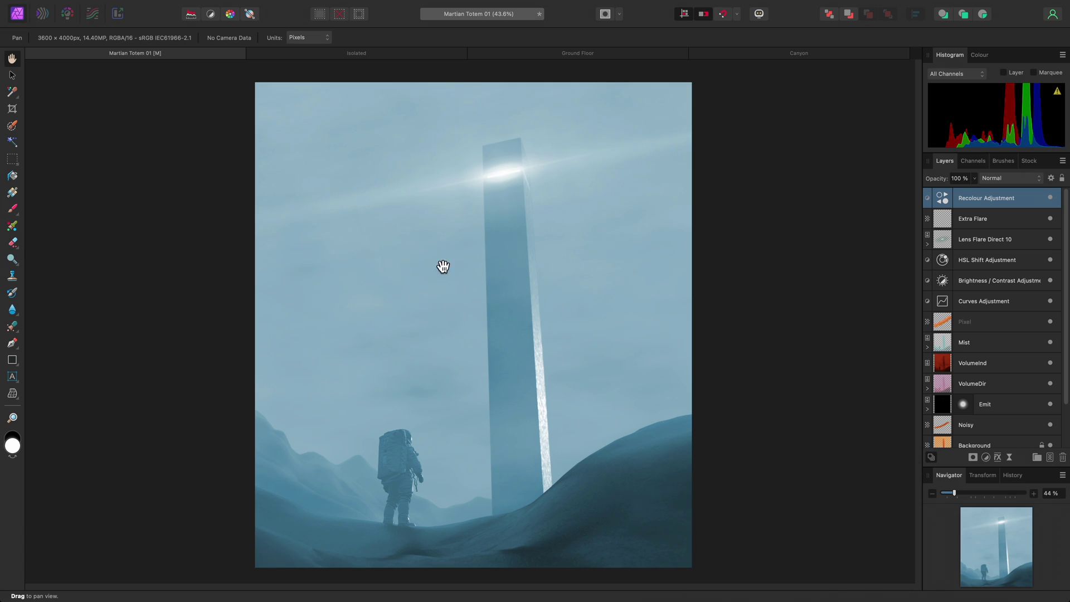
click(366, 55)
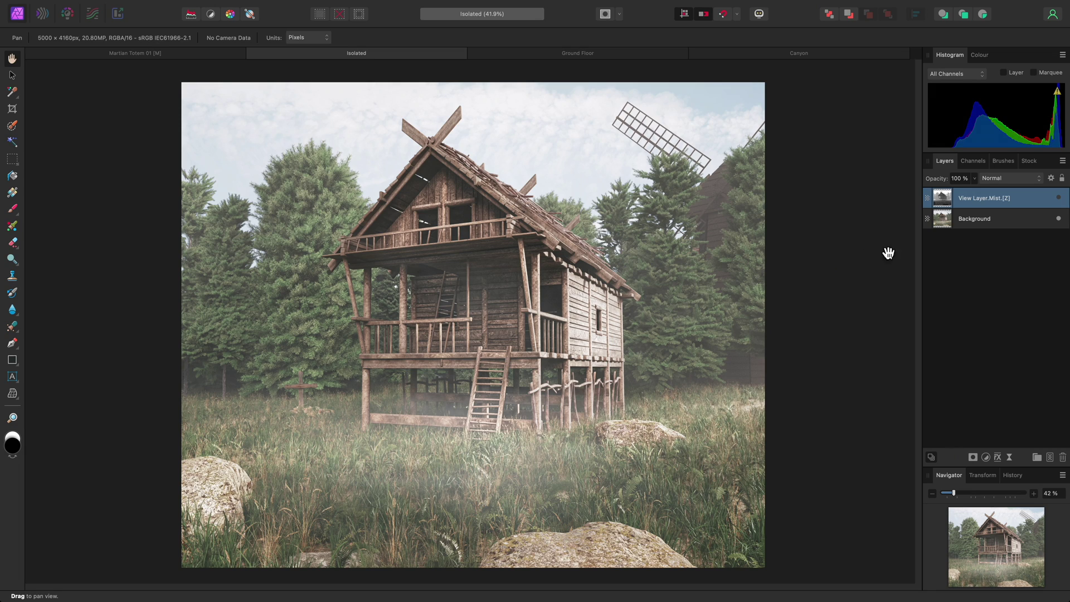
click(1058, 198)
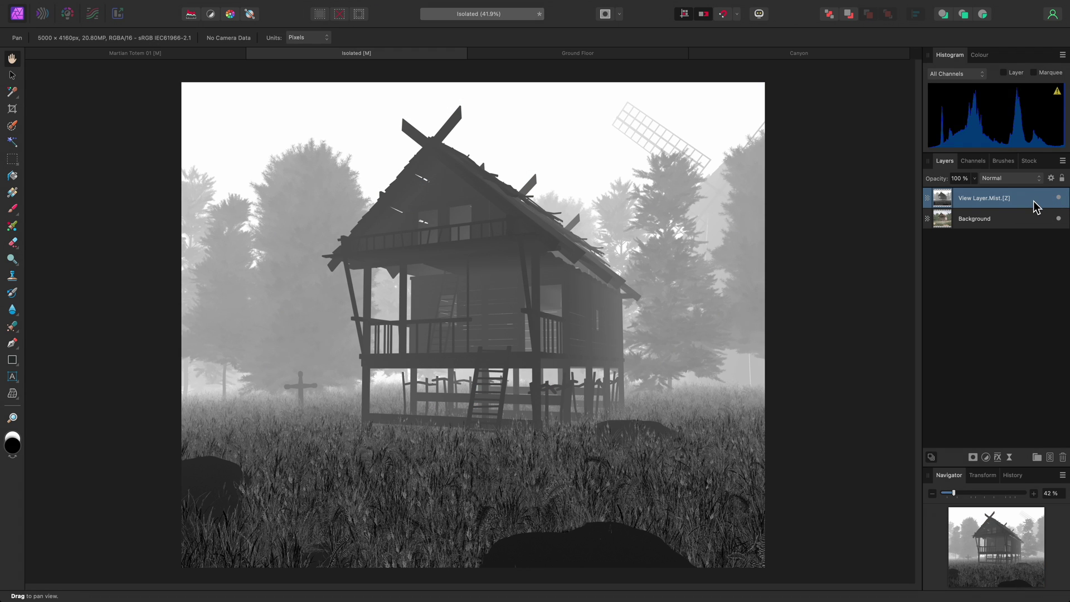
click(1025, 178)
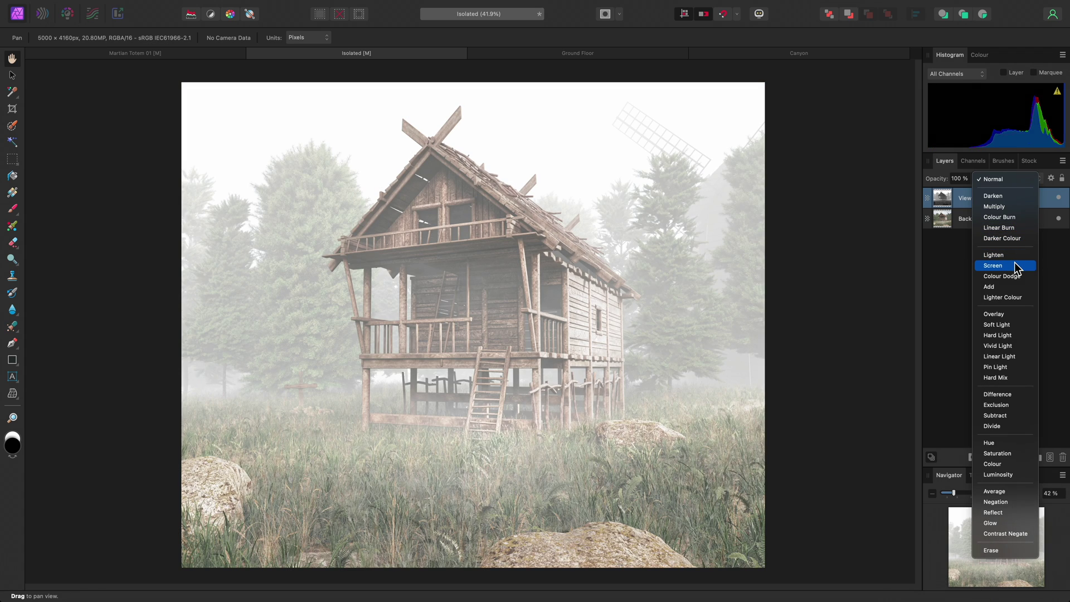
click(1014, 264)
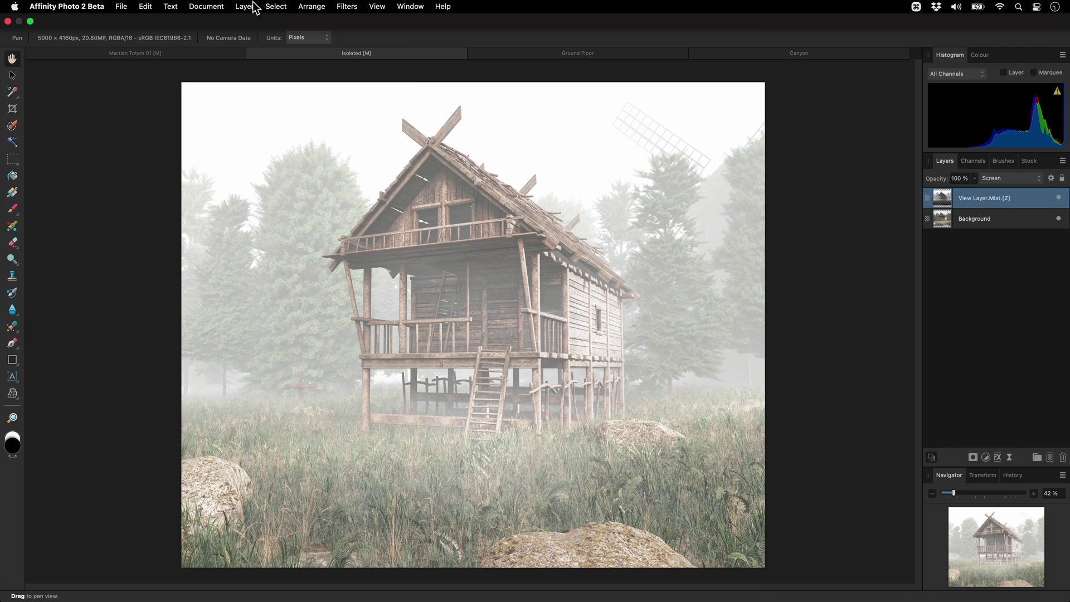
Add a Recolour adjustment to the cabin scene and nest it inside View Layer.Mist
click(245, 6)
mouse_move(369, 140)
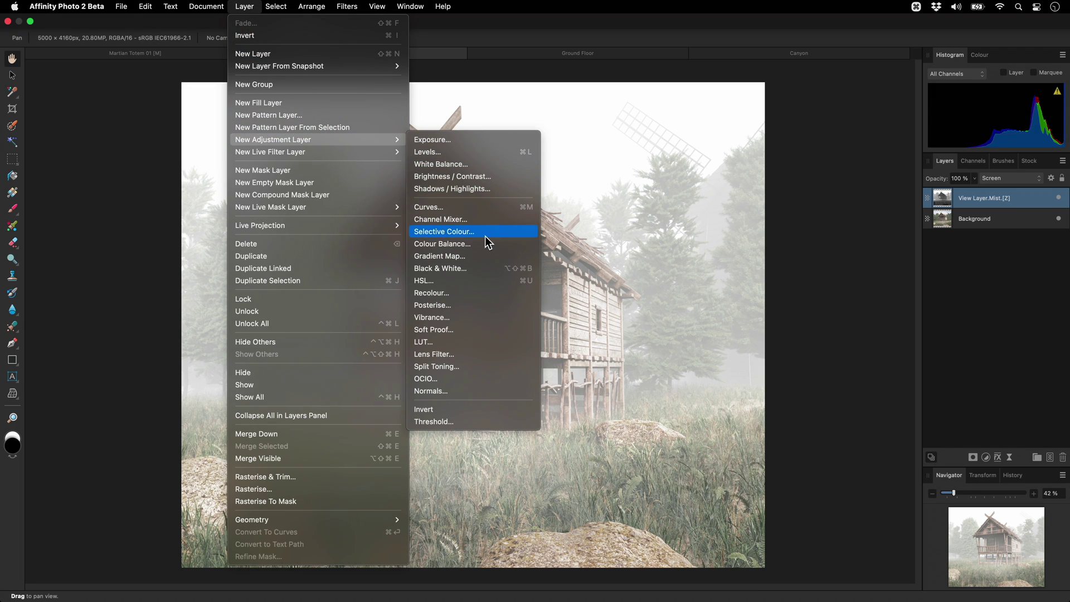
click(482, 289)
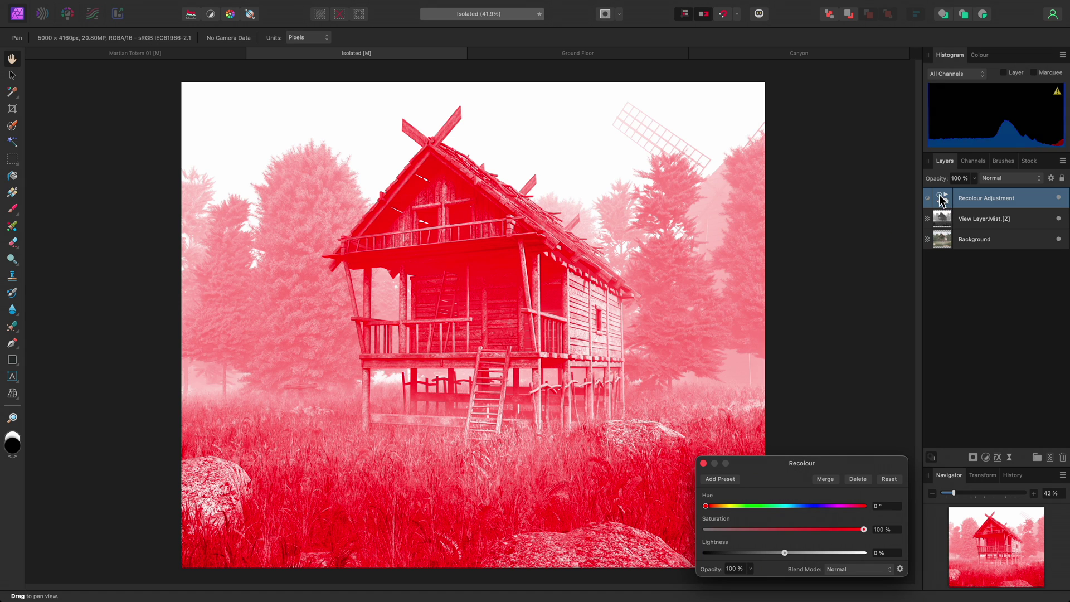
drag(941, 201, 989, 224)
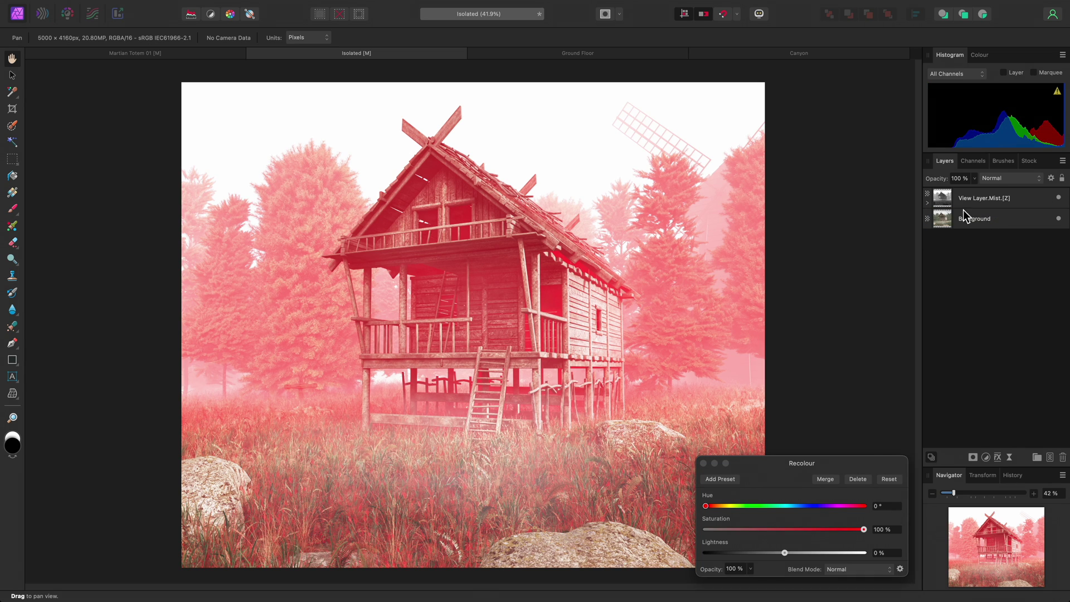
click(927, 202)
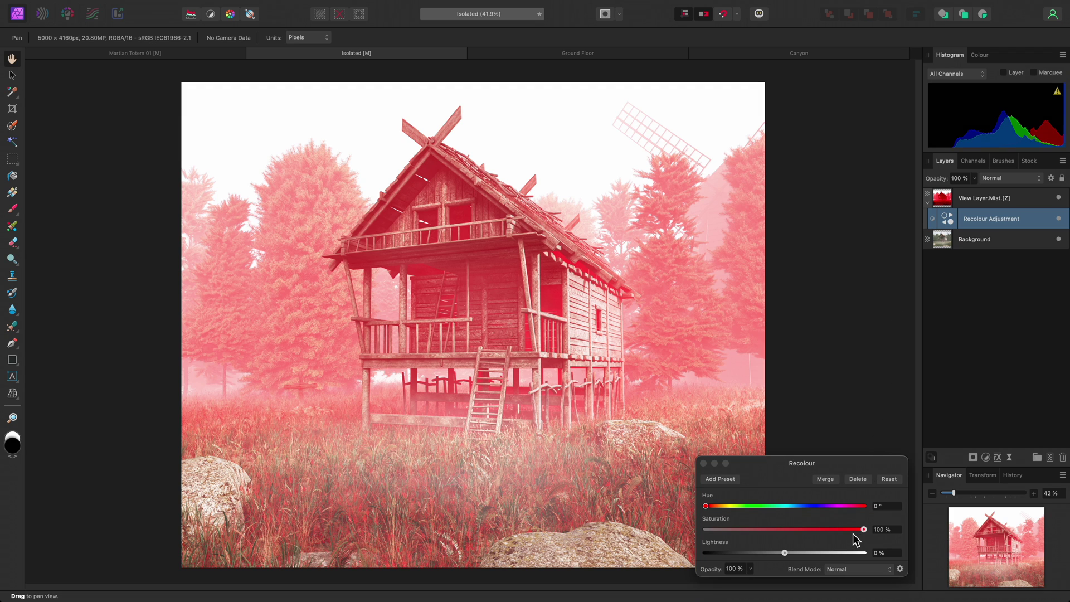
Adjust the mist tint's saturation, hue and lightness
drag(864, 529, 753, 533)
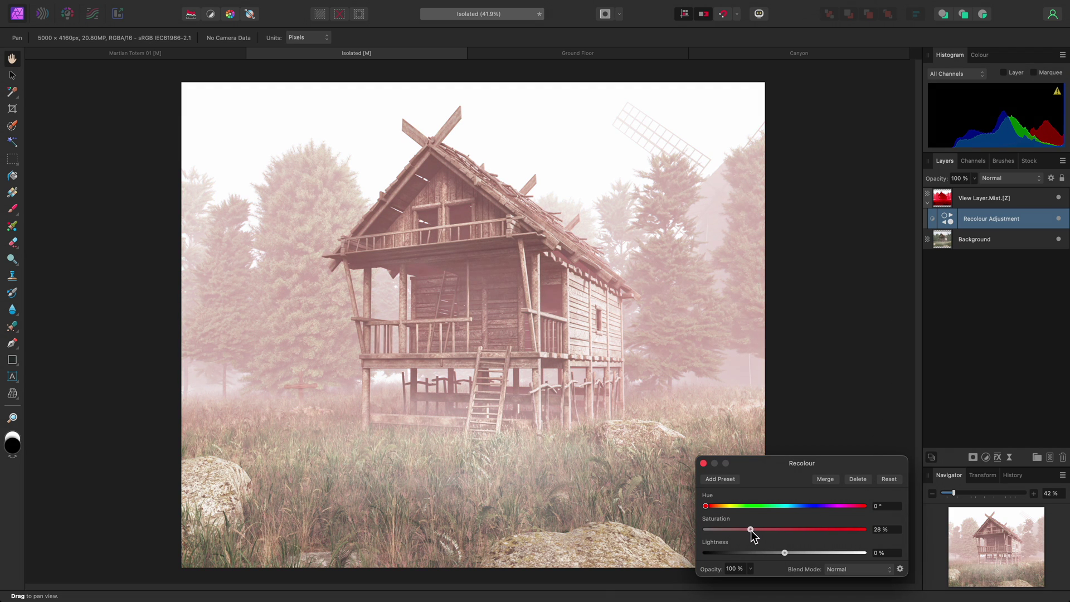
drag(706, 506, 811, 511)
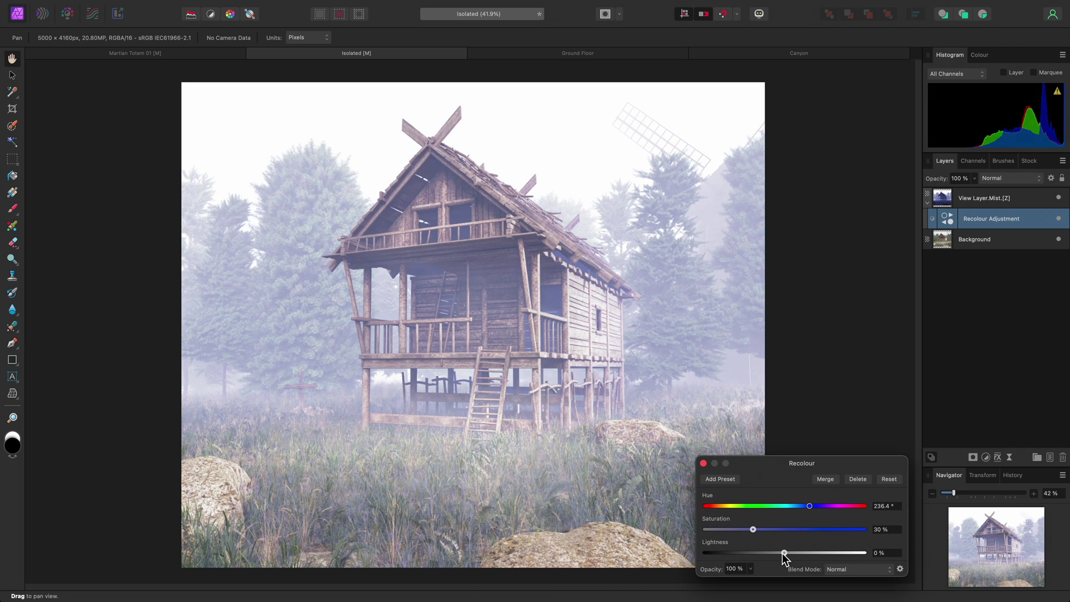
drag(782, 552, 745, 553)
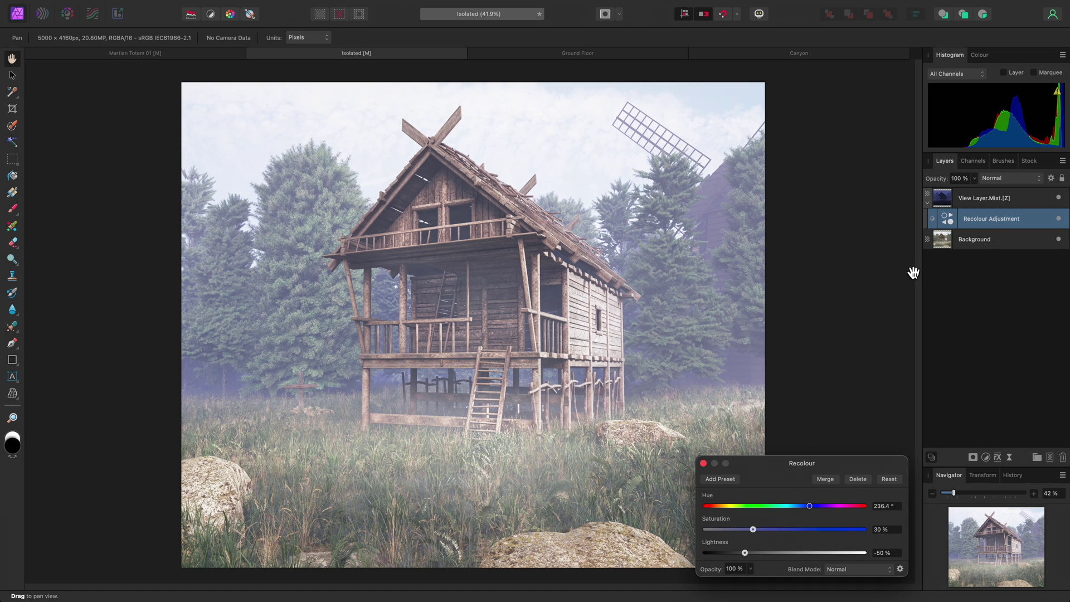
Compare the scene with the mist layer hidden and shown, then close the Recolour settings
click(1058, 199)
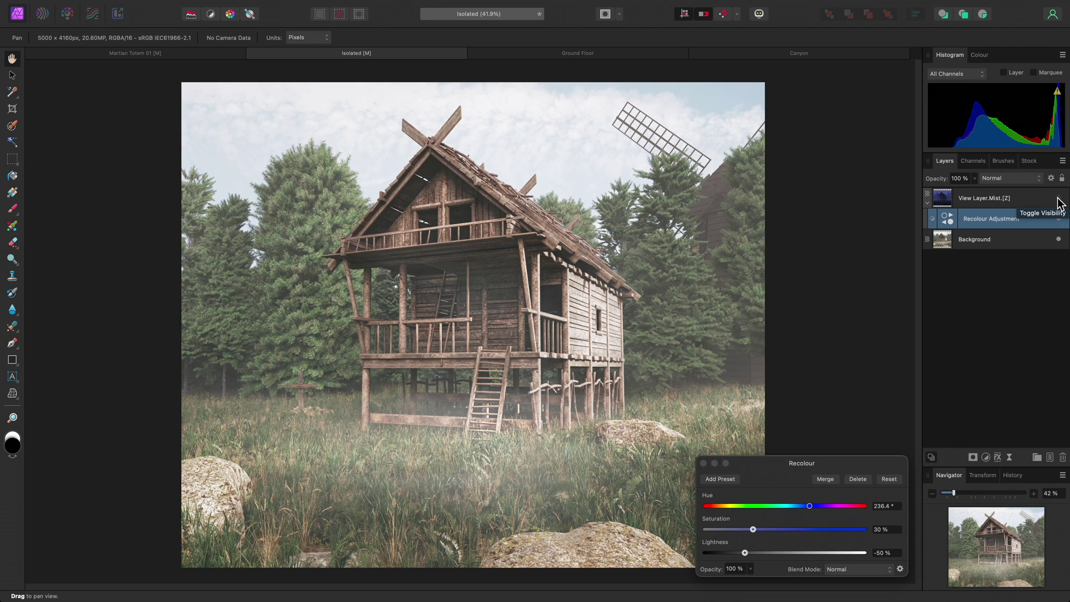
click(1058, 198)
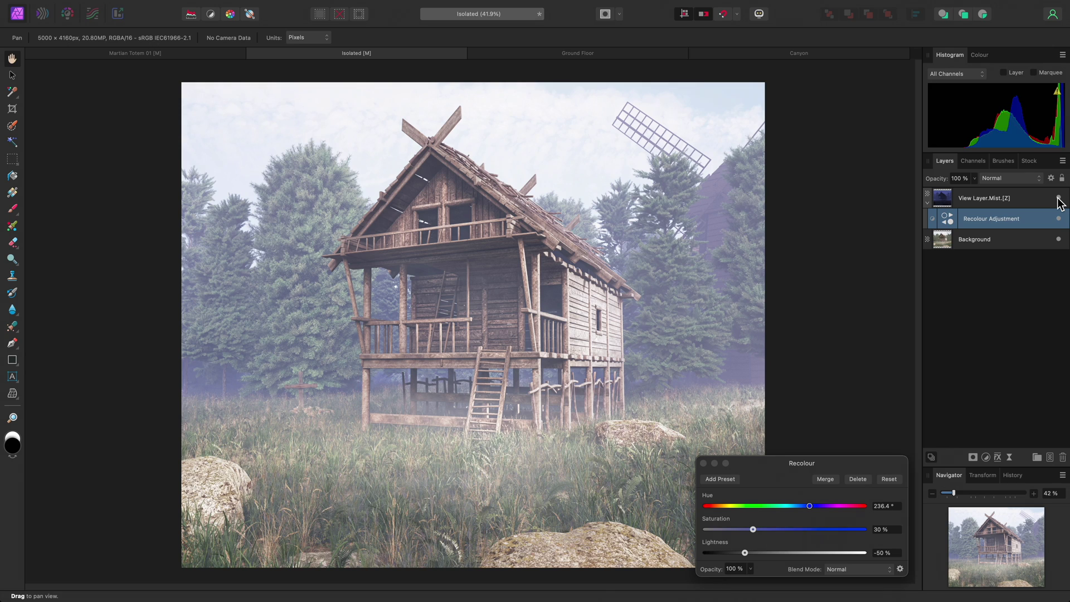
click(704, 463)
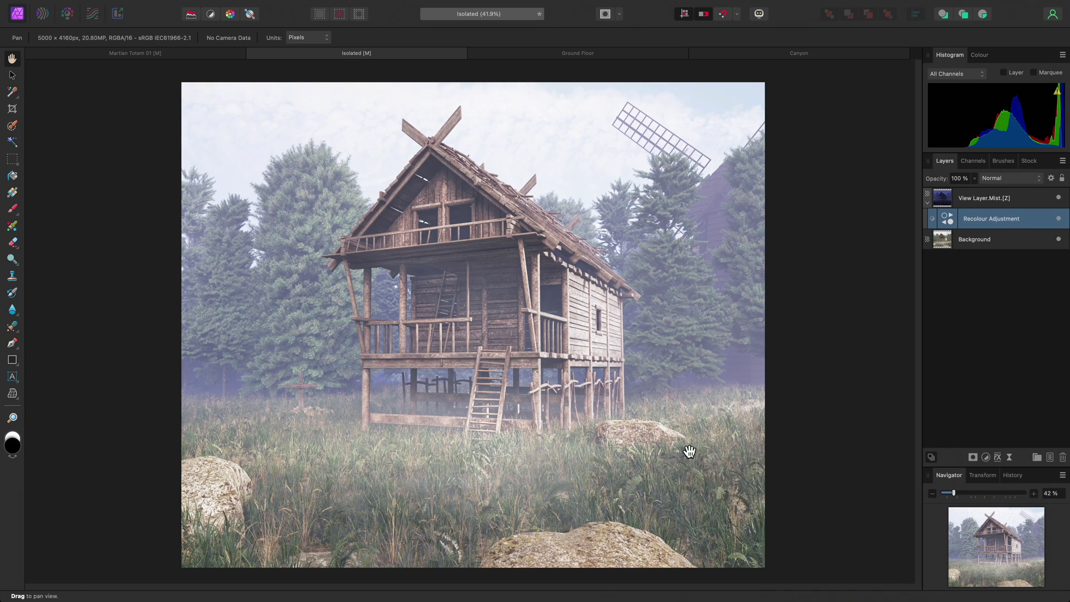
On the Ground Floor plan, add a Recolour adjustment at hue 211.6°, saturation 50%, lightness 57%
click(506, 53)
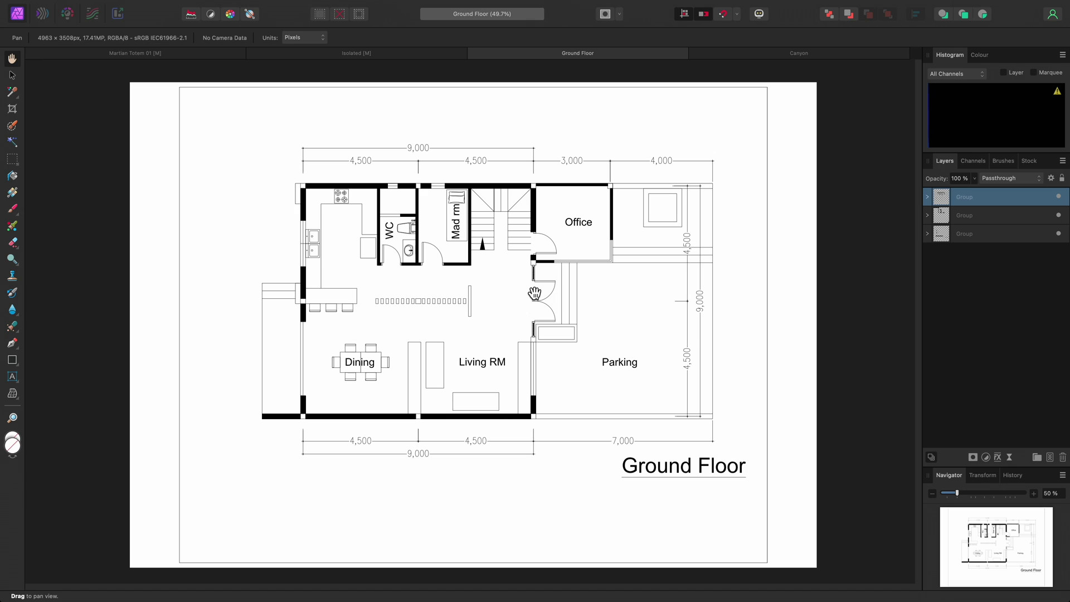
mouse_move(338, 3)
click(245, 6)
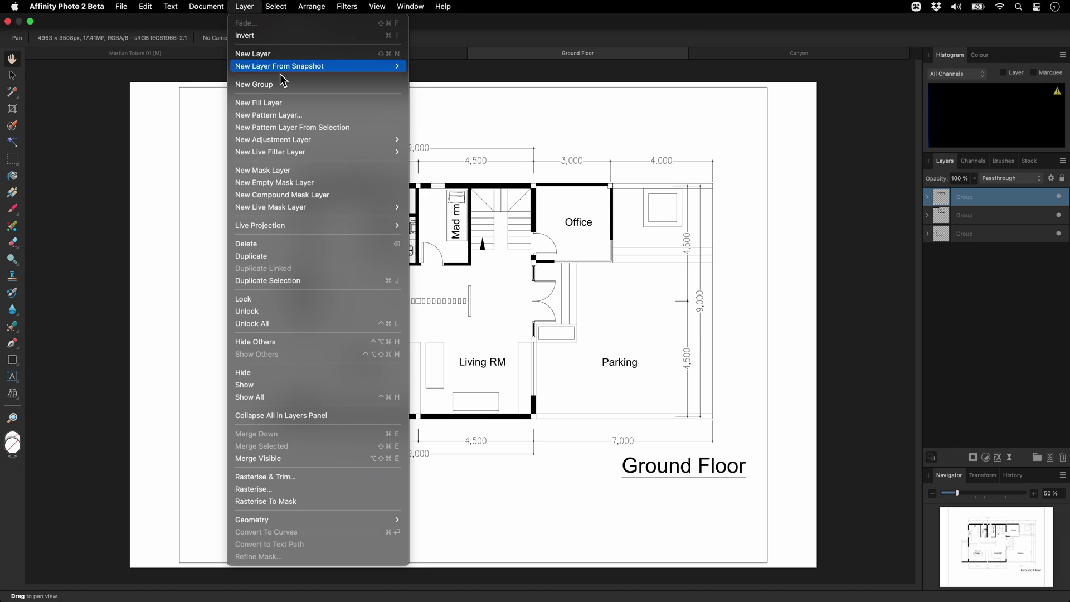
mouse_move(306, 141)
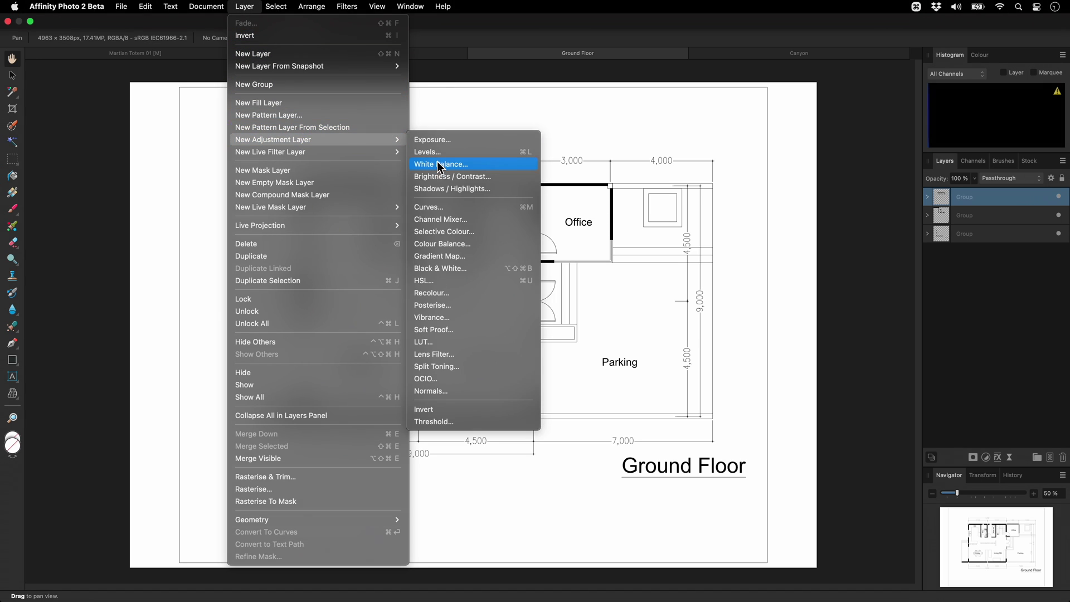
click(461, 289)
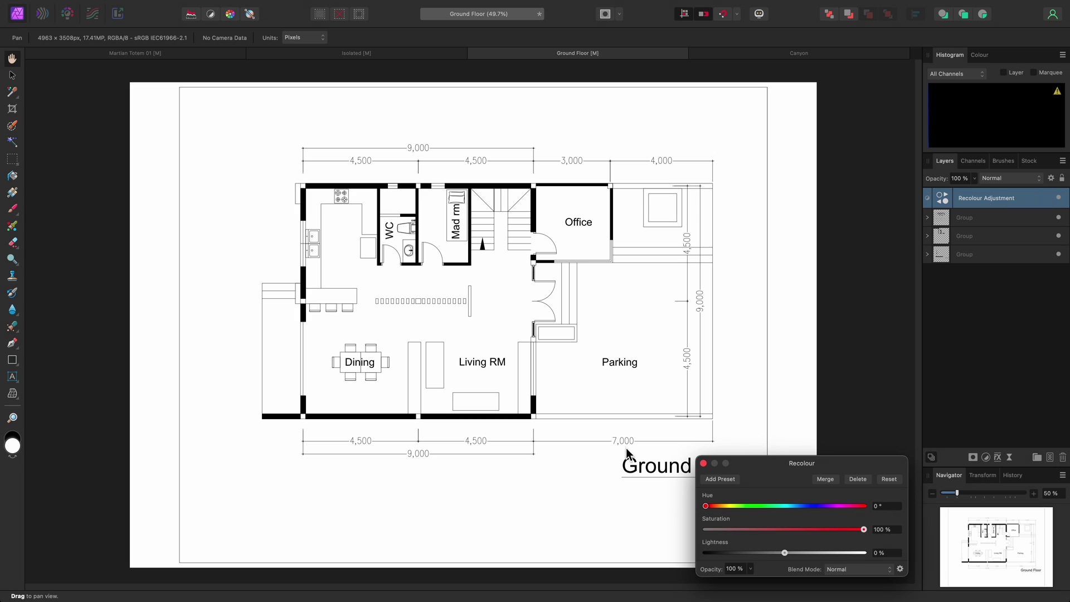
drag(786, 554, 830, 556)
drag(707, 506, 786, 530)
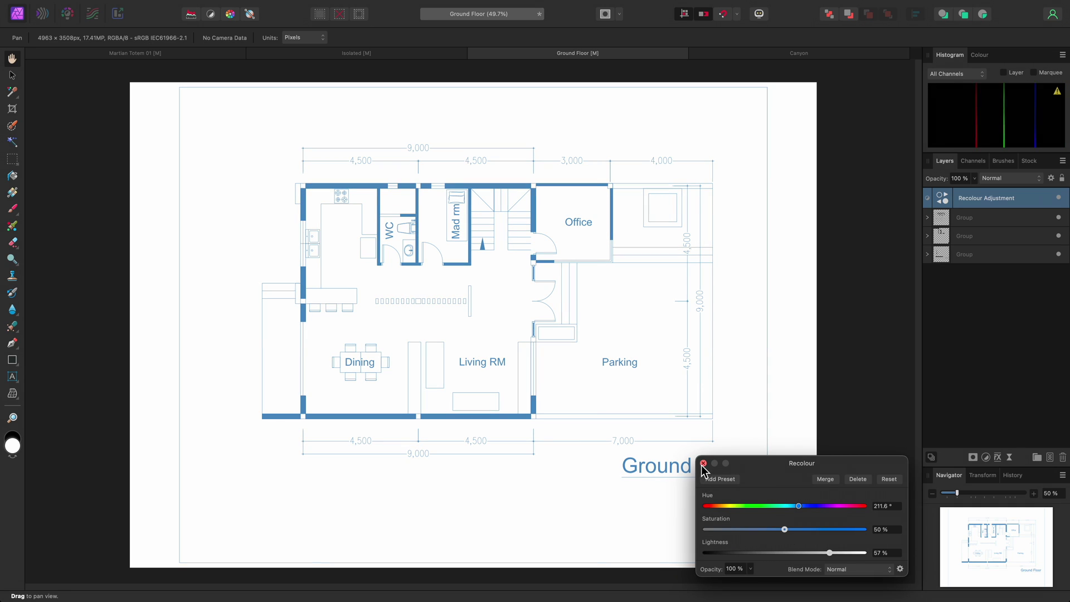
Close the floor plan's Recolour settings and give the Canyon a Recolour adjustment at hue 224.6°
click(703, 463)
click(707, 53)
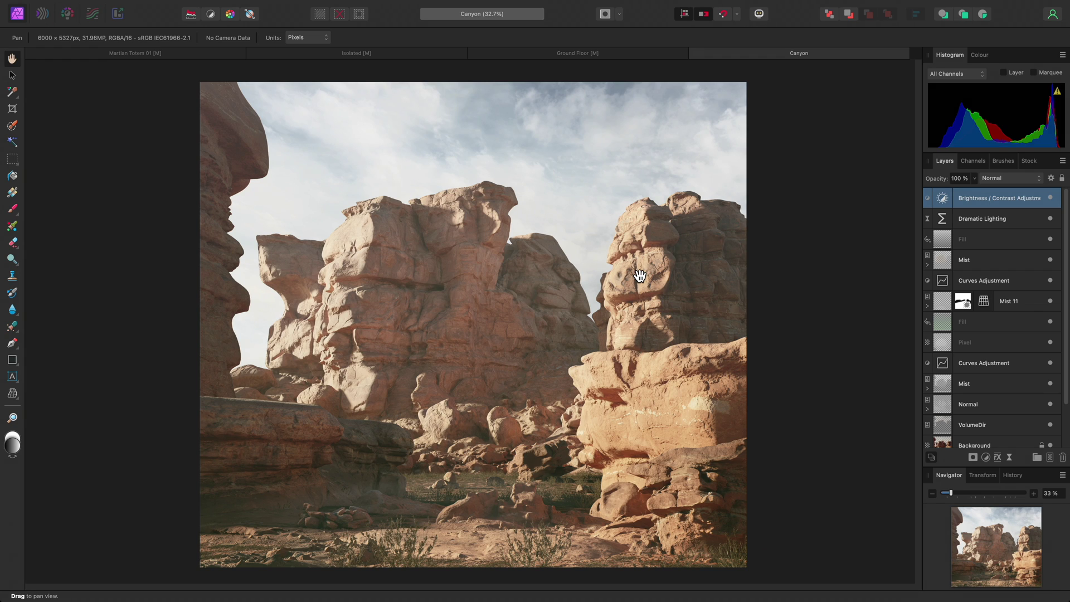
click(245, 7)
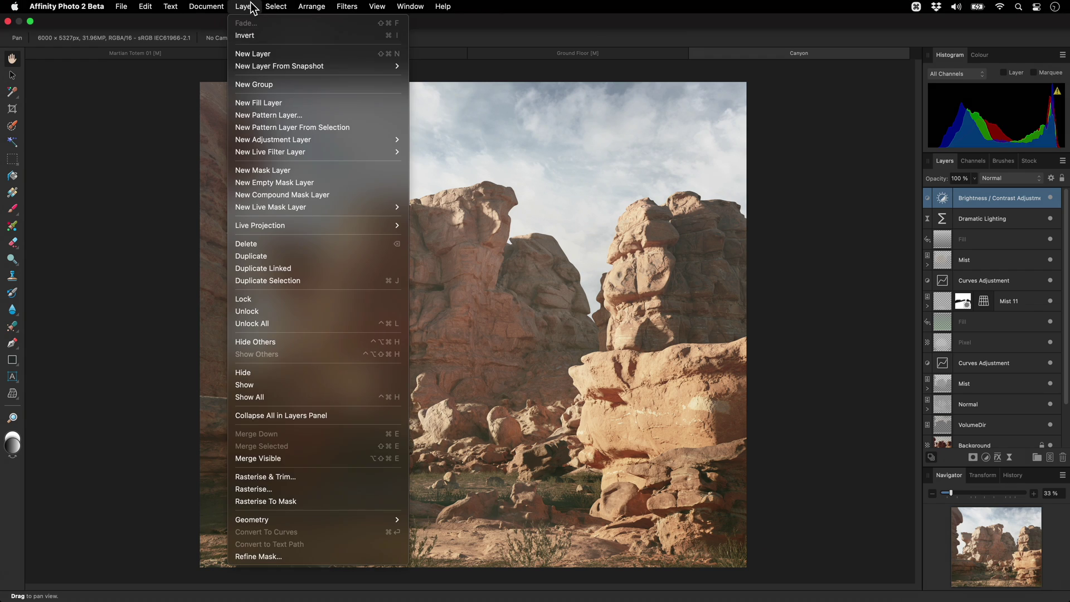
mouse_move(301, 141)
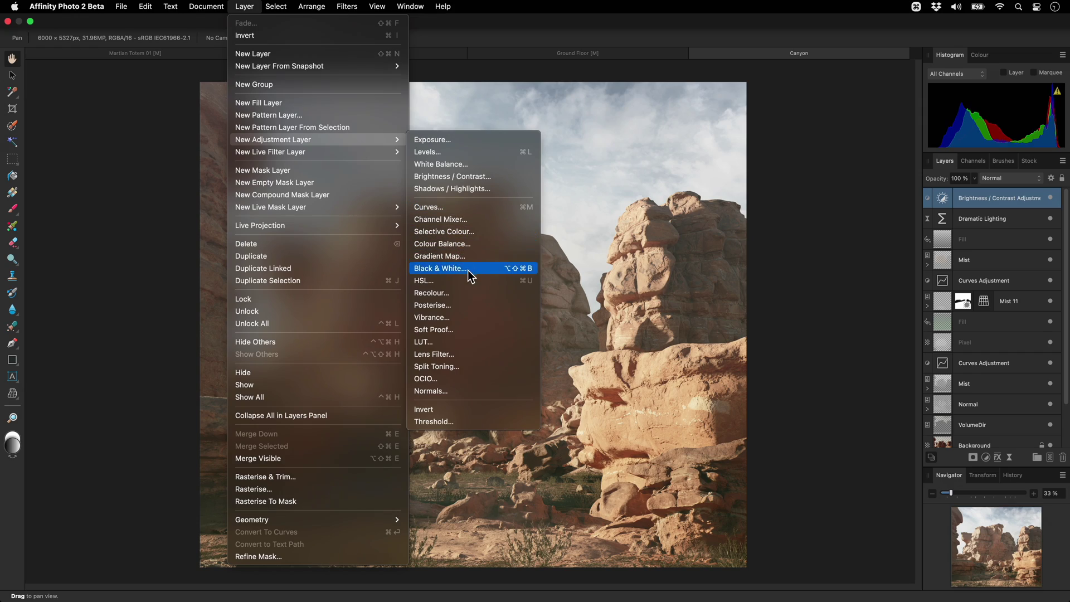
click(469, 291)
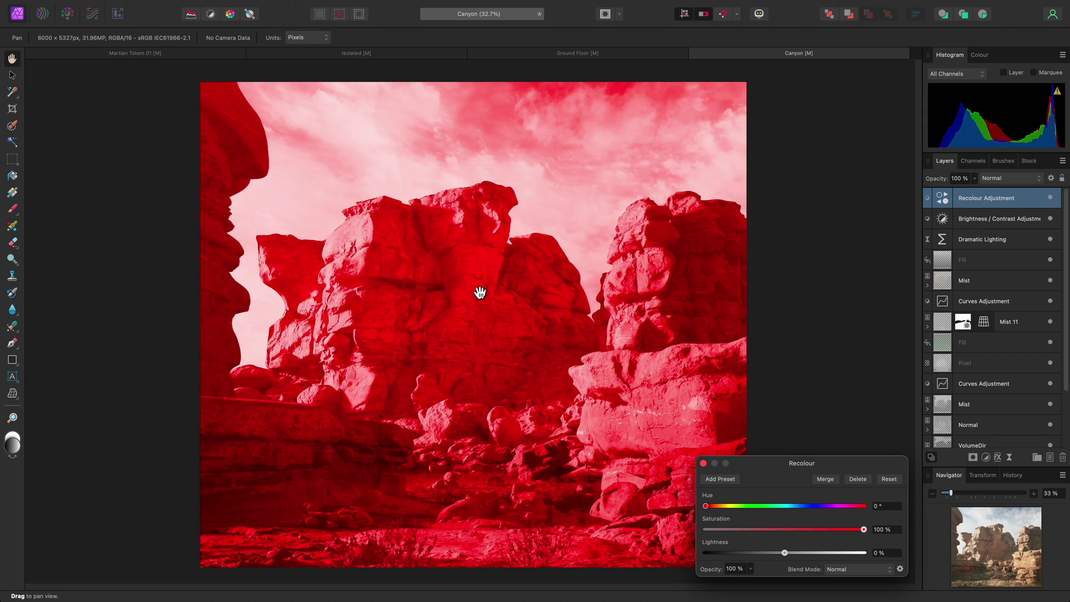
drag(706, 506, 787, 534)
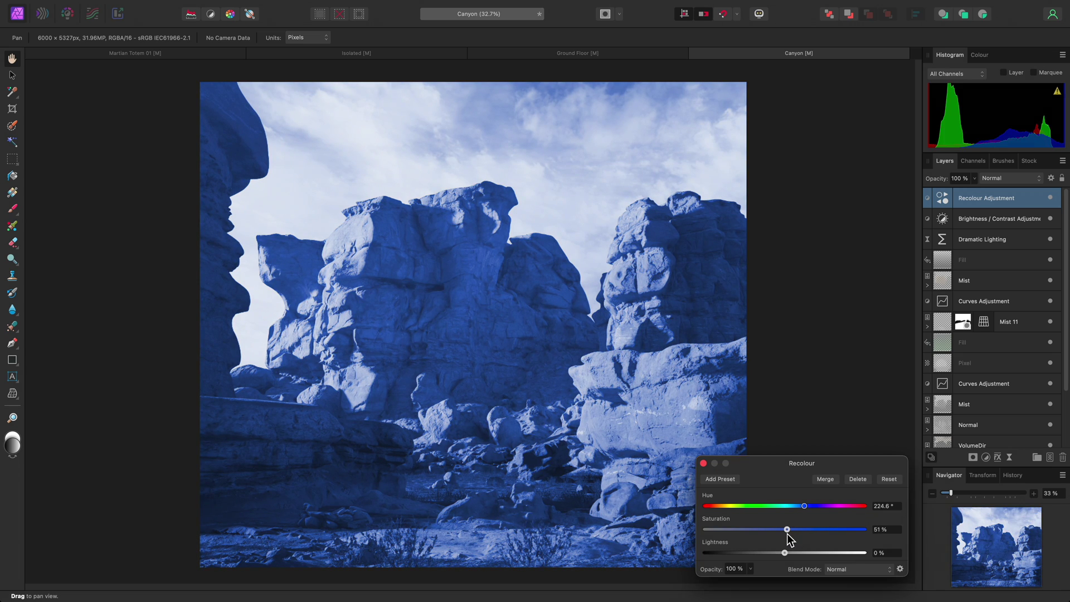
Try Soft Light blending for the canyon tint and nudge its saturation
click(846, 569)
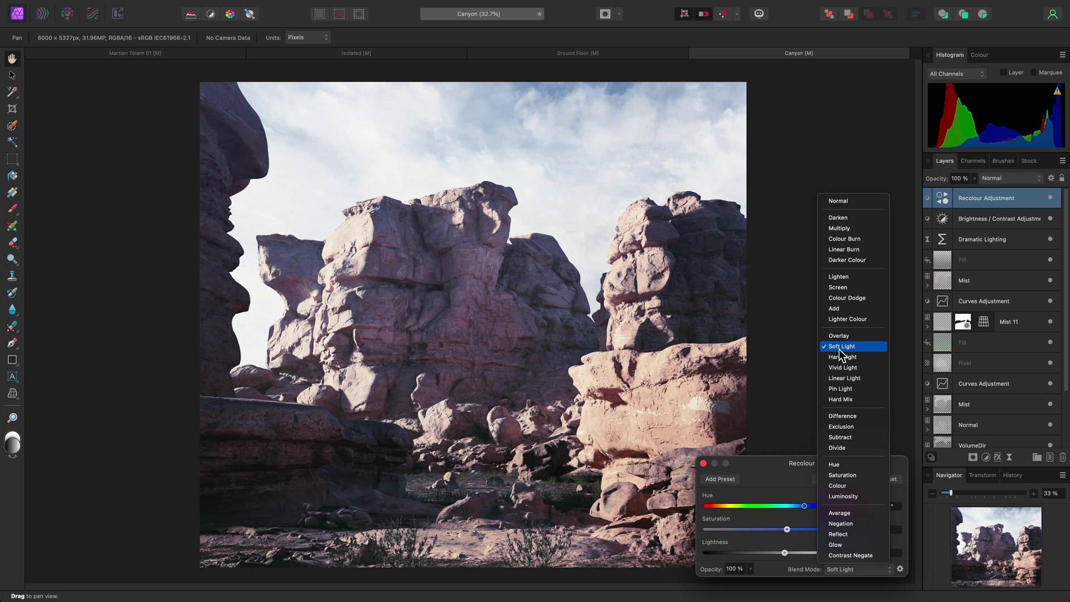
click(841, 347)
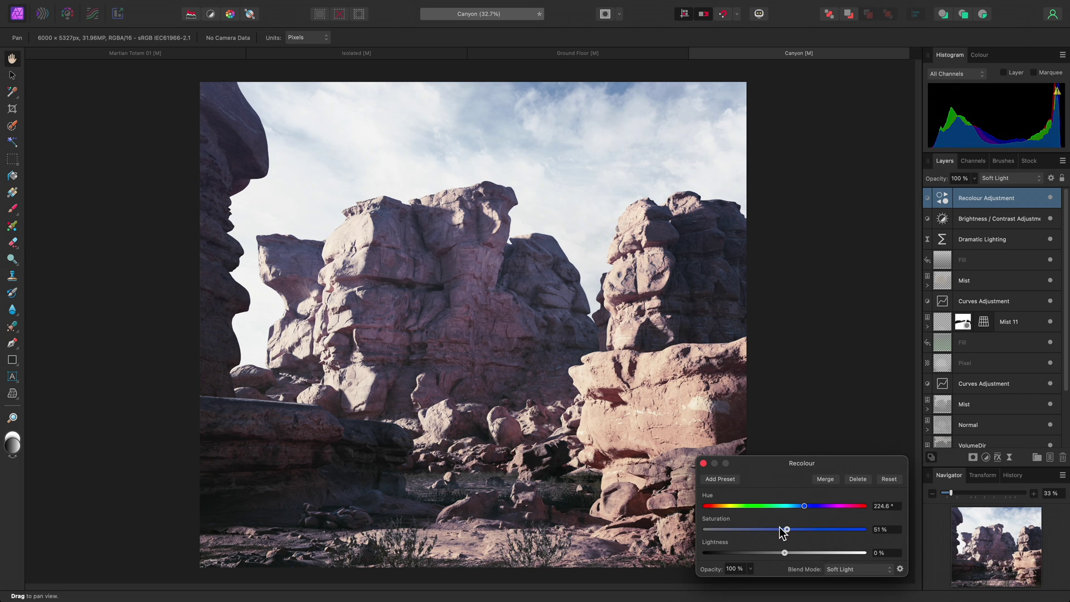
mouse_move(787, 528)
mouse_down()
mouse_move(712, 531)
mouse_move(819, 526)
mouse_move(786, 529)
mouse_up()
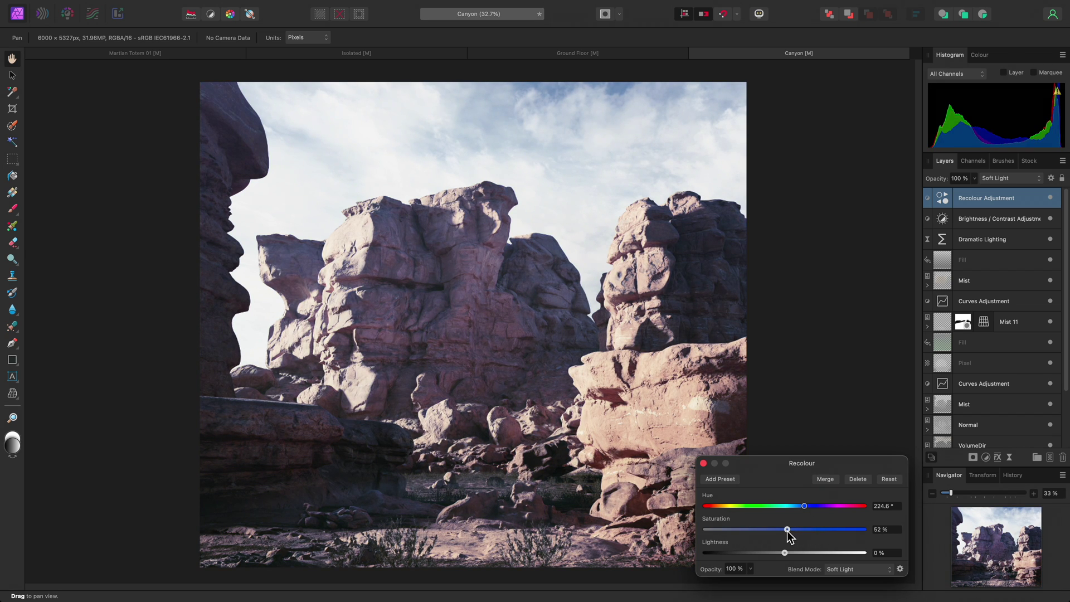
Switch the canyon tint to Colour Burn and lower its opacity to about 25%
click(873, 572)
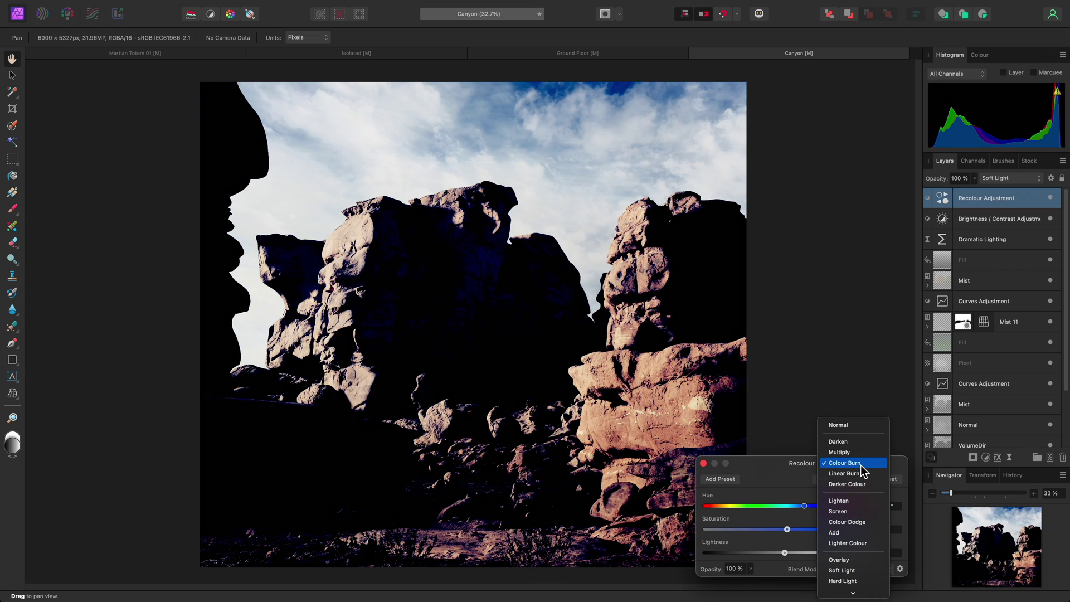
click(861, 466)
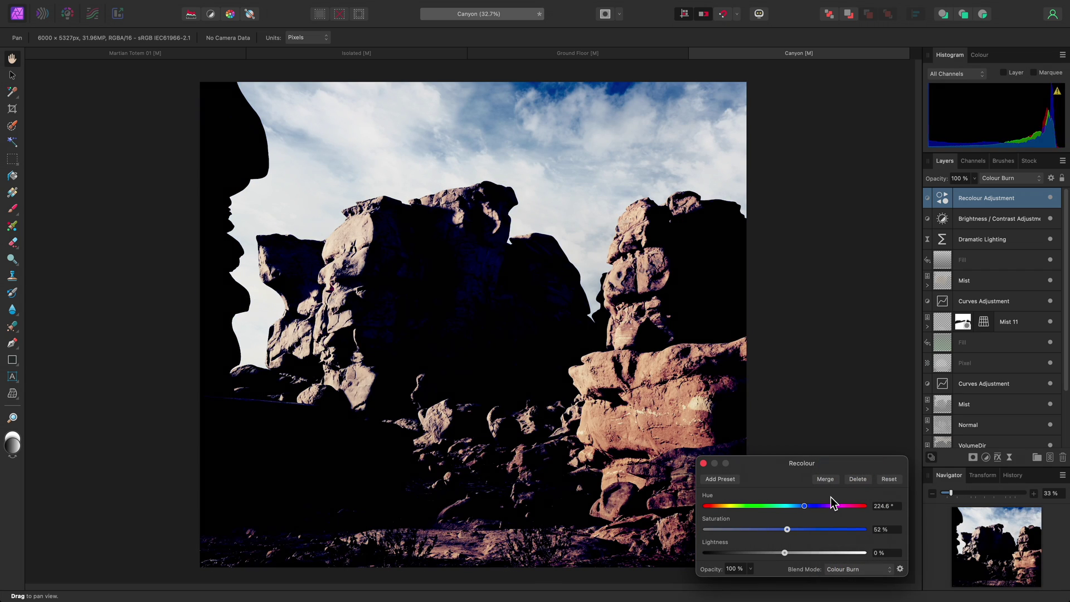
click(751, 568)
drag(747, 580, 679, 582)
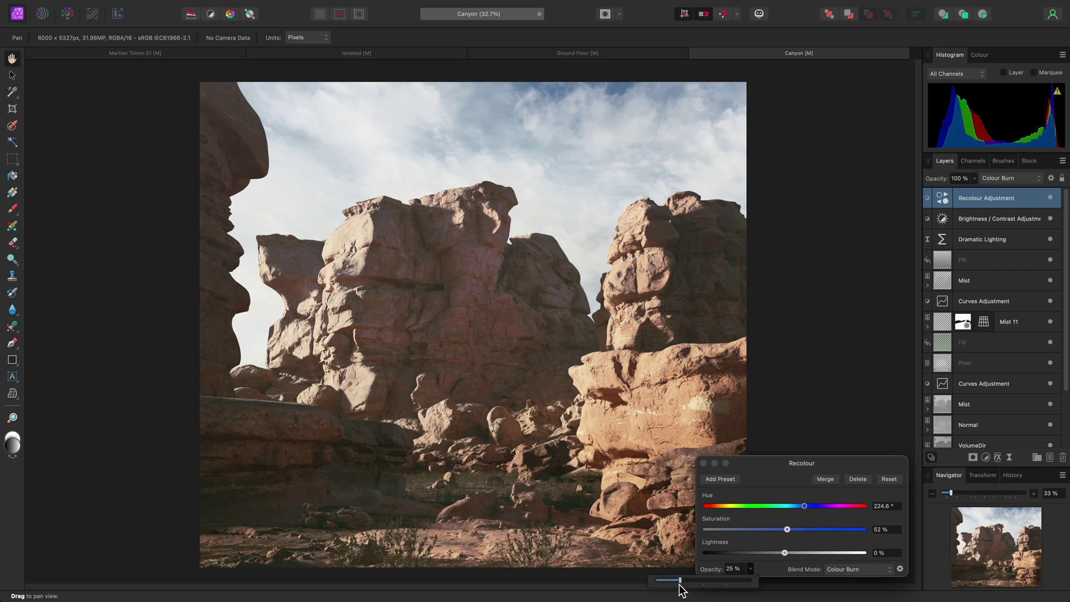
drag(680, 584, 680, 585)
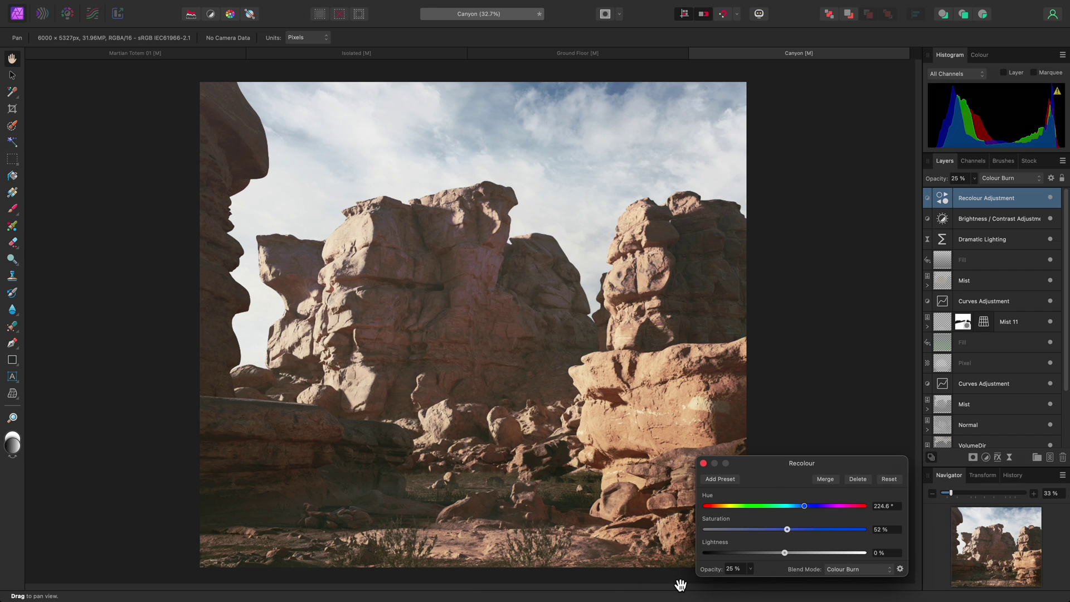
Close the Recolour settings and toggle the canyon's Recolour layer off and on to compare
click(703, 463)
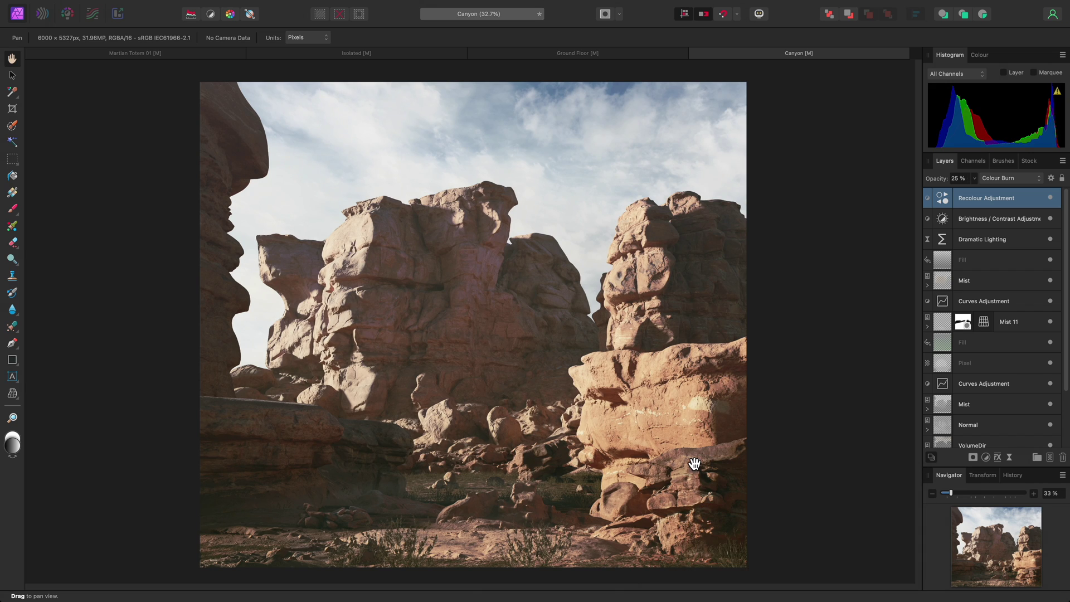
click(1050, 199)
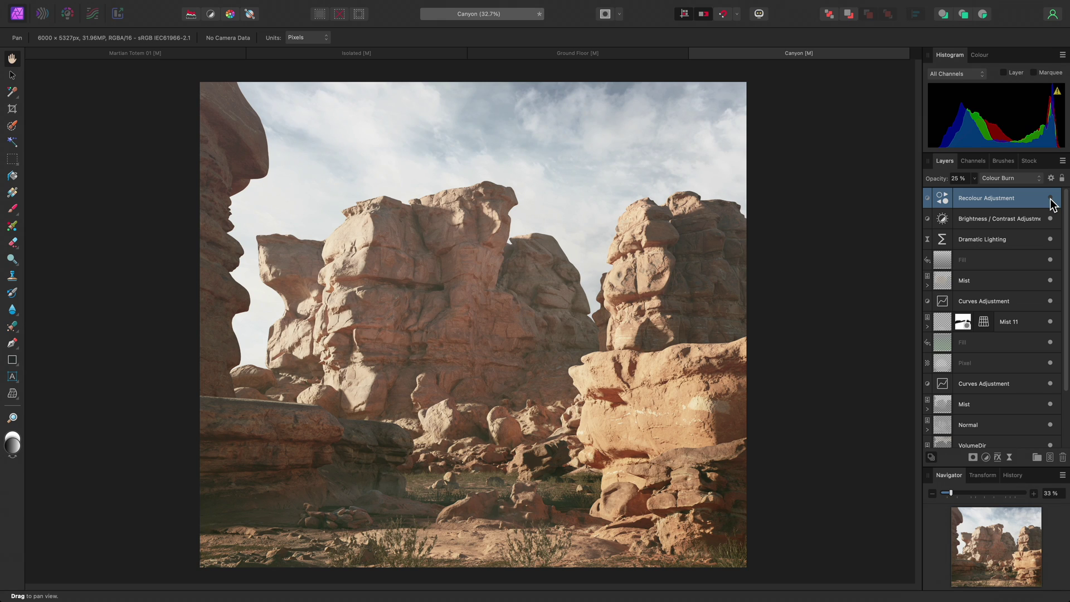
click(1050, 198)
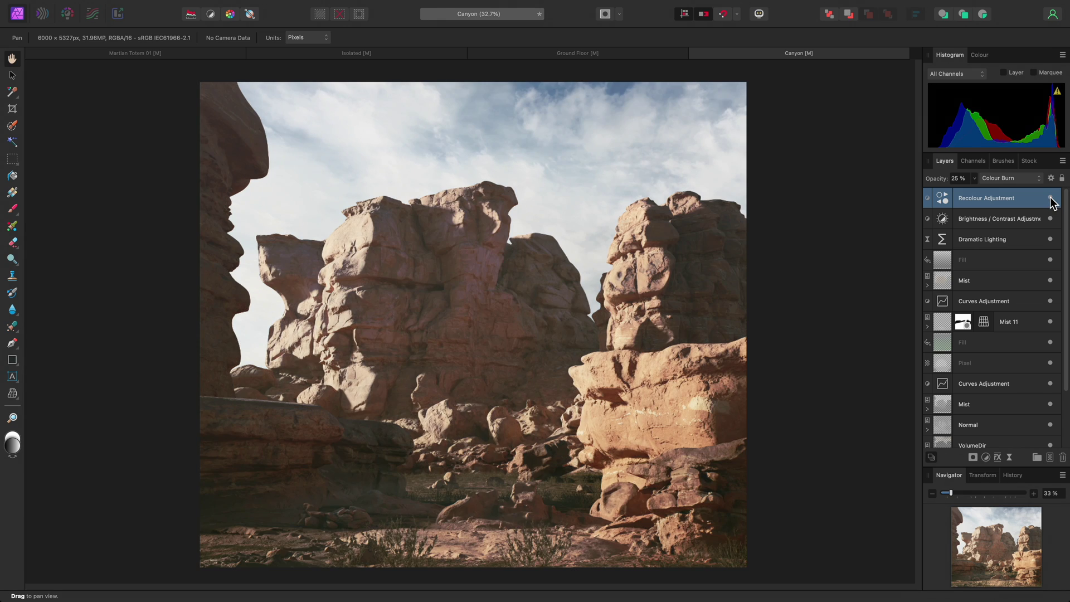